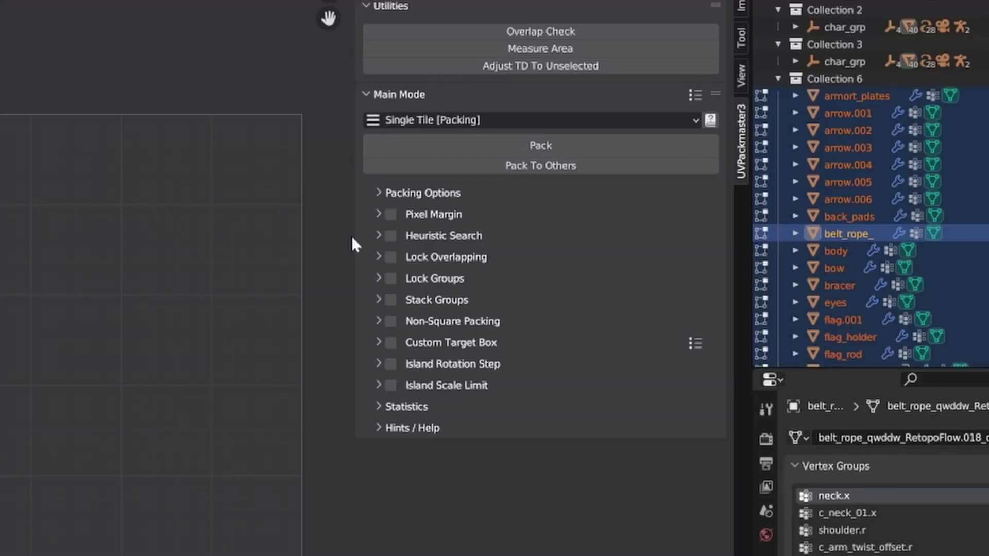
Expand the Heuristic Search options, and try a single-tile pack of all selected UV islands without it, undoing the packing.
click(379, 237)
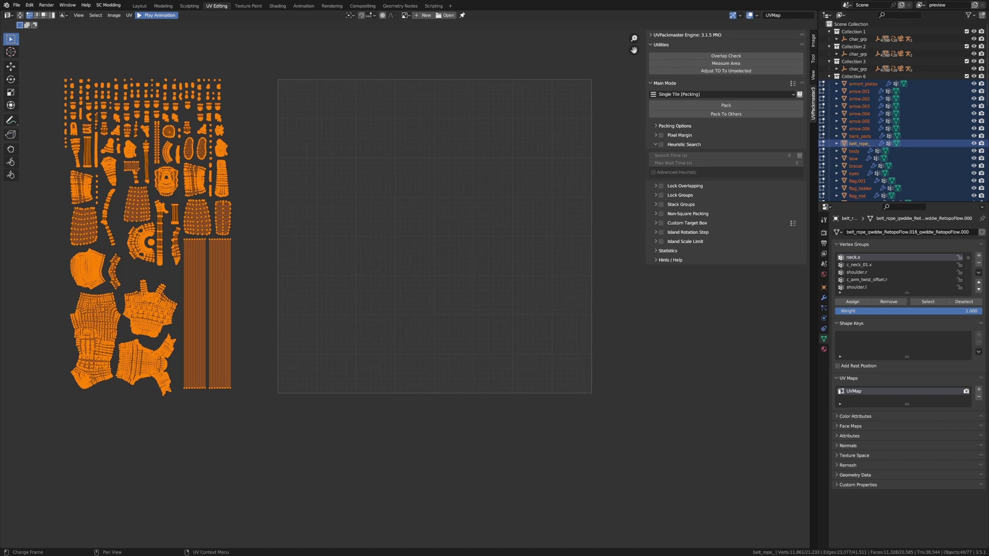
click(729, 104)
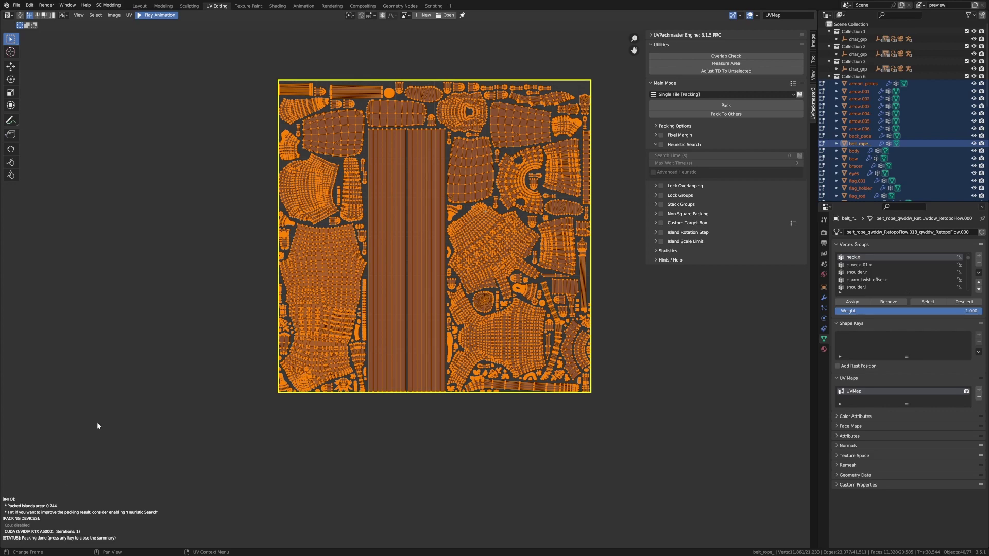
key(ctrl+z)
Search the add-on preferences for "uv" and examine the UVPackmaster3 engine and general options.
click(30, 4)
click(104, 266)
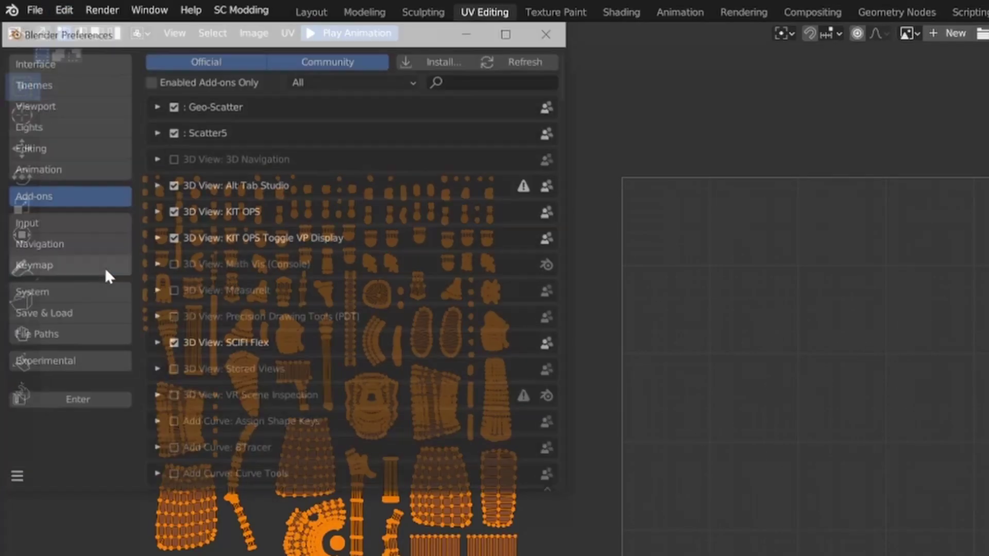
click(487, 80)
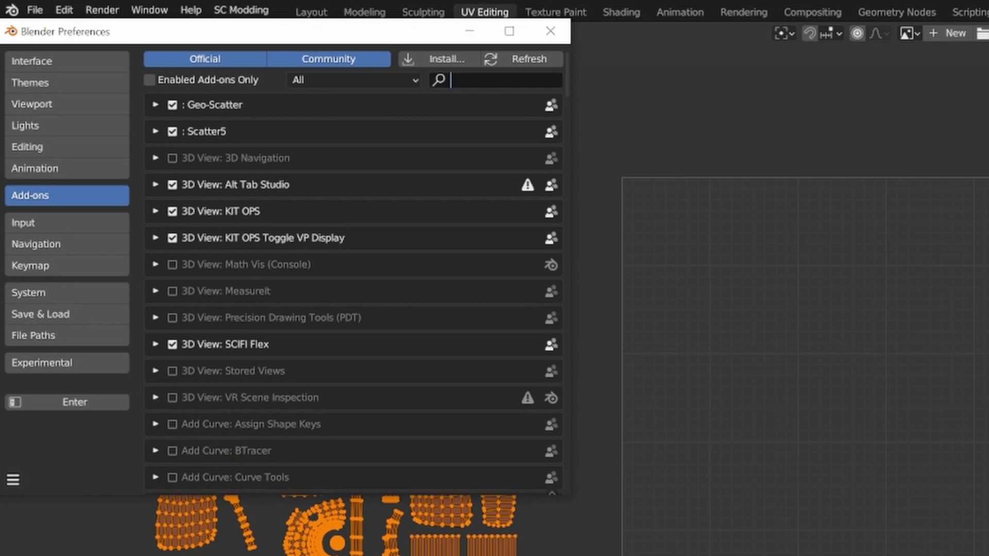
text(uv)
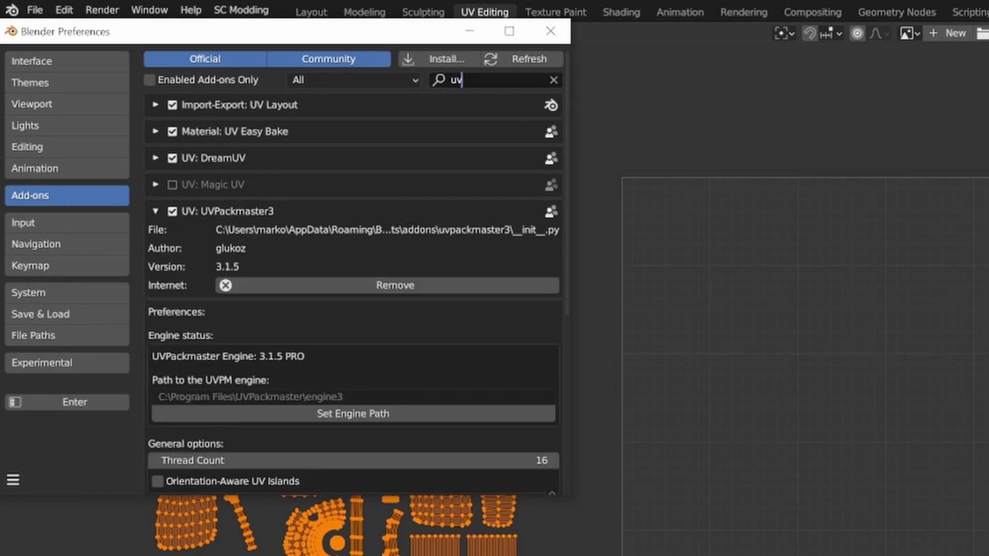
scroll(214, 307, down, 10)
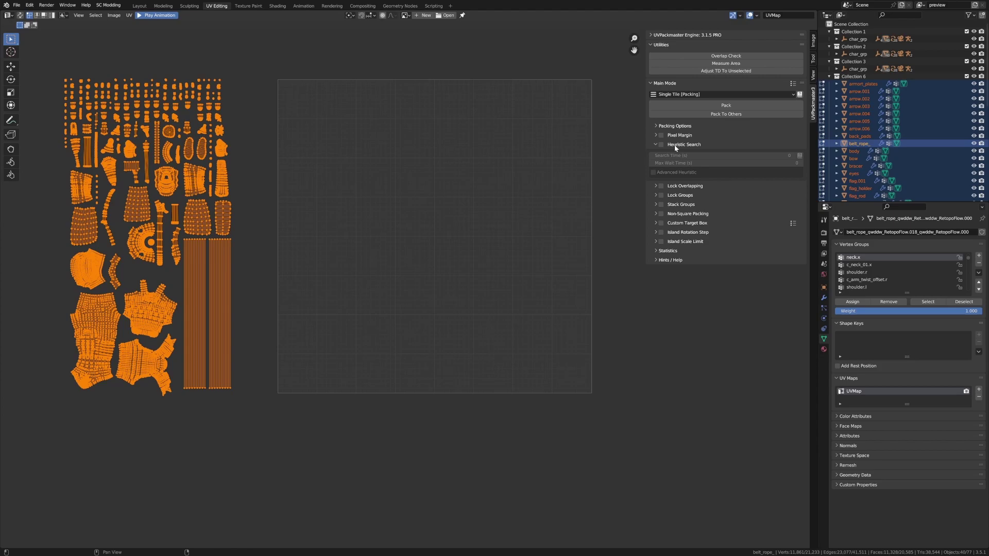
Pack all selected UV islands again with Heuristic Search off, and undo the packing.
click(697, 105)
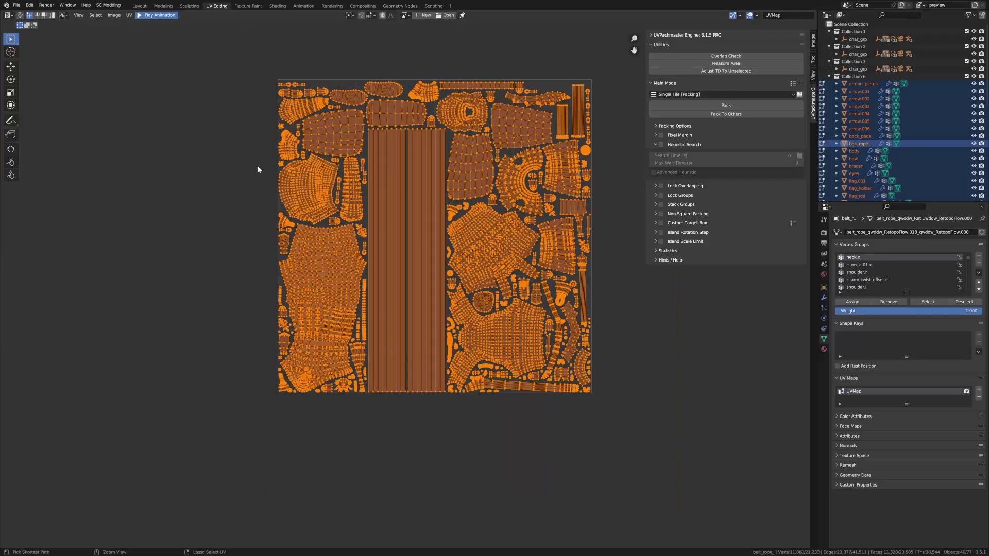
key(ctrl+z)
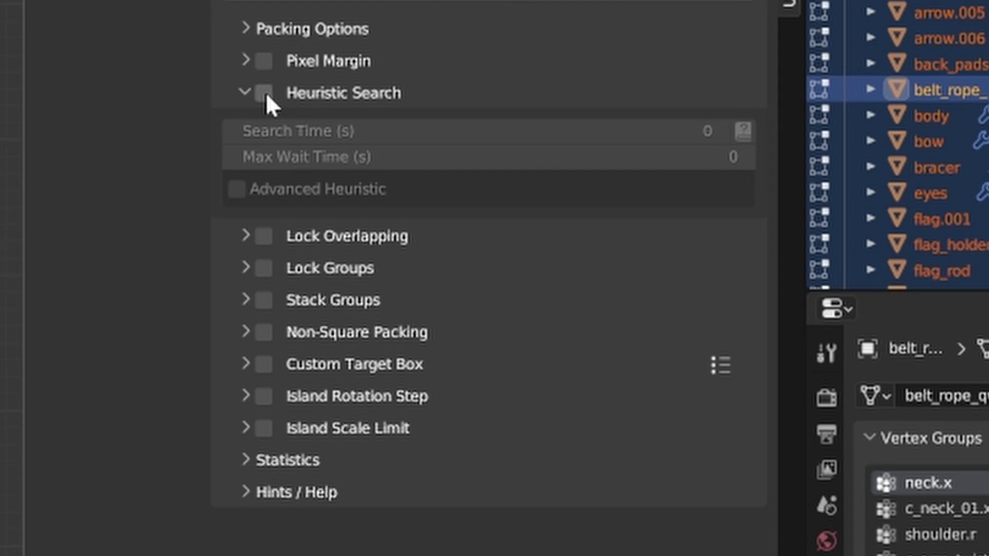
Enable Heuristic Search and run an open-ended pack of the selected UV islands, stopping it manually and undoing the packing.
click(265, 92)
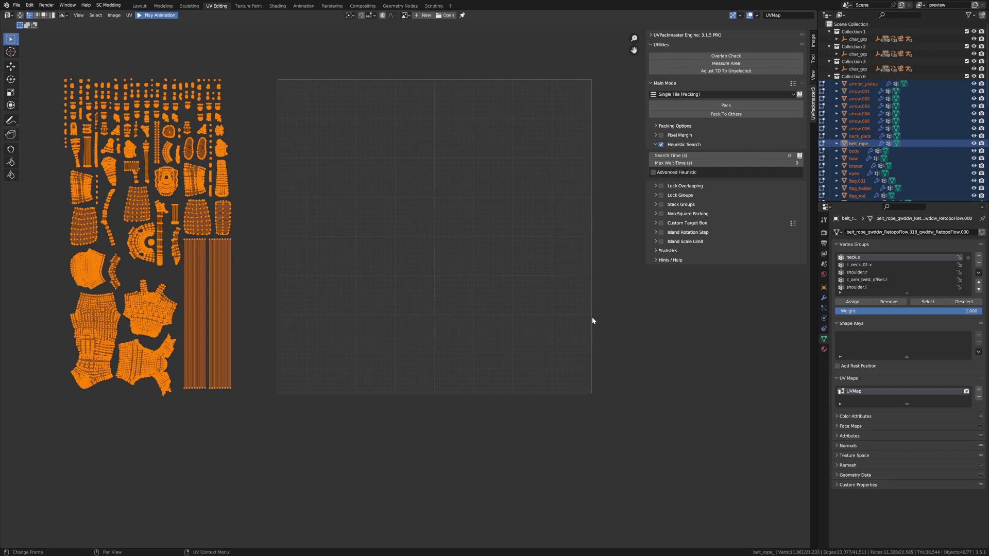
click(691, 105)
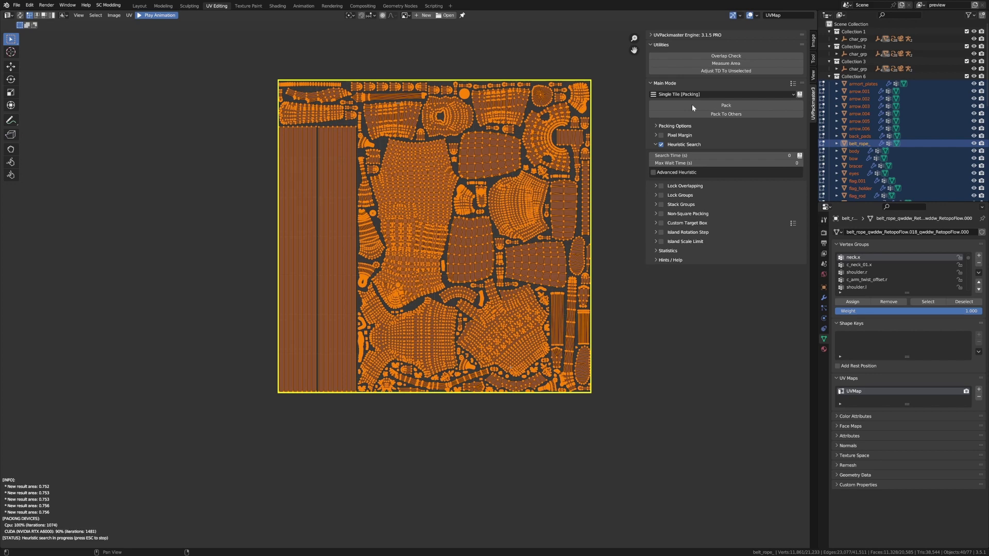
key(Escape)
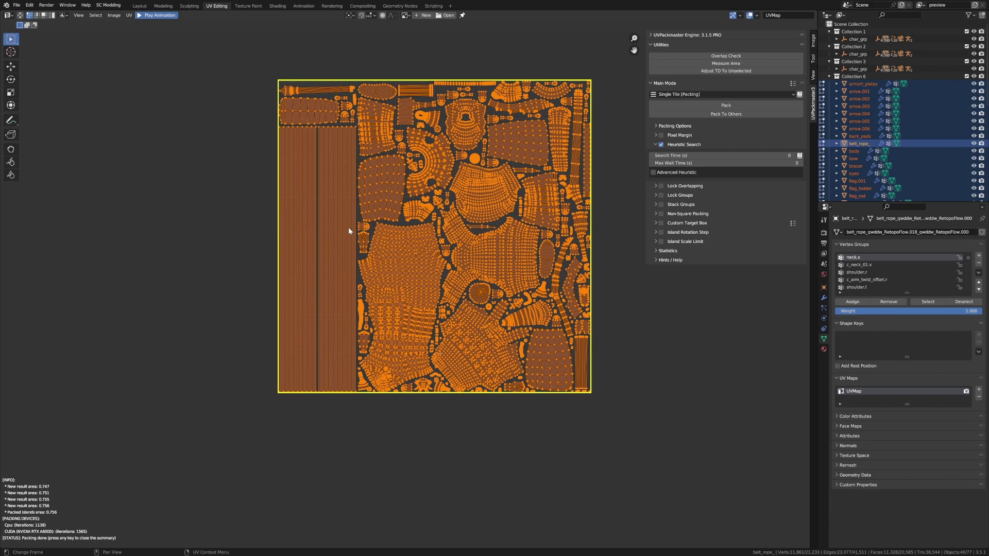
key(ctrl+z)
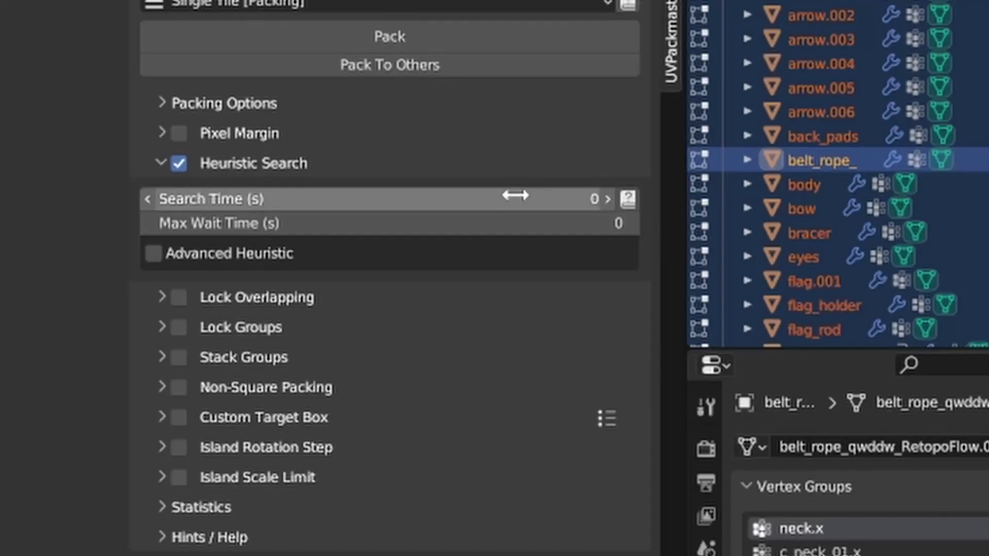
Set the Heuristic Search's Search Time to 3 seconds.
click(764, 153)
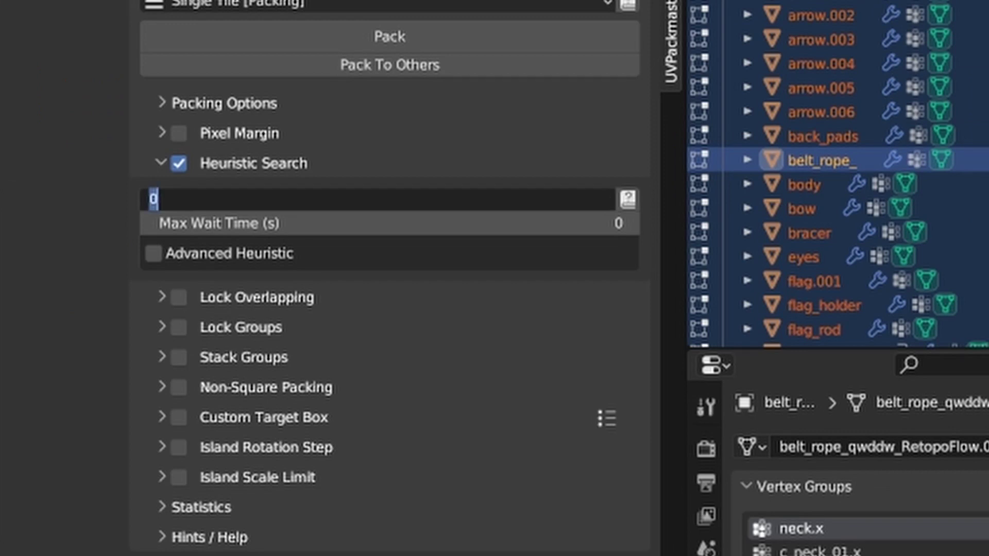
key(Return)
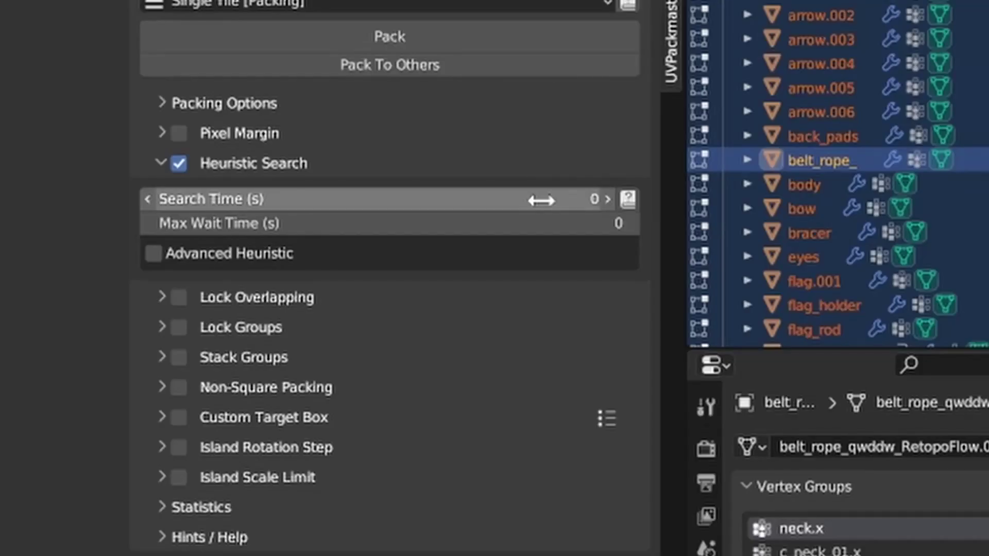
click(773, 155)
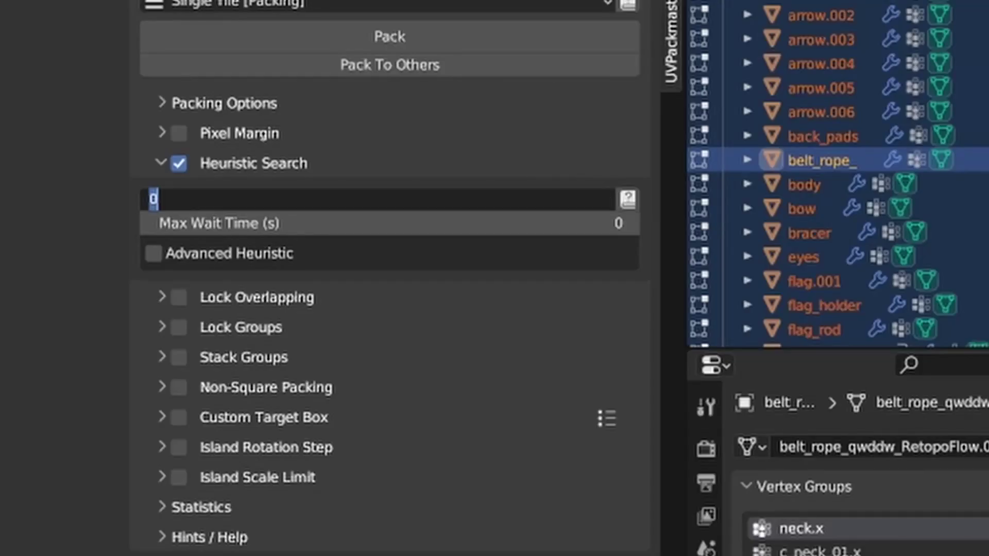
text(3)
key(Return)
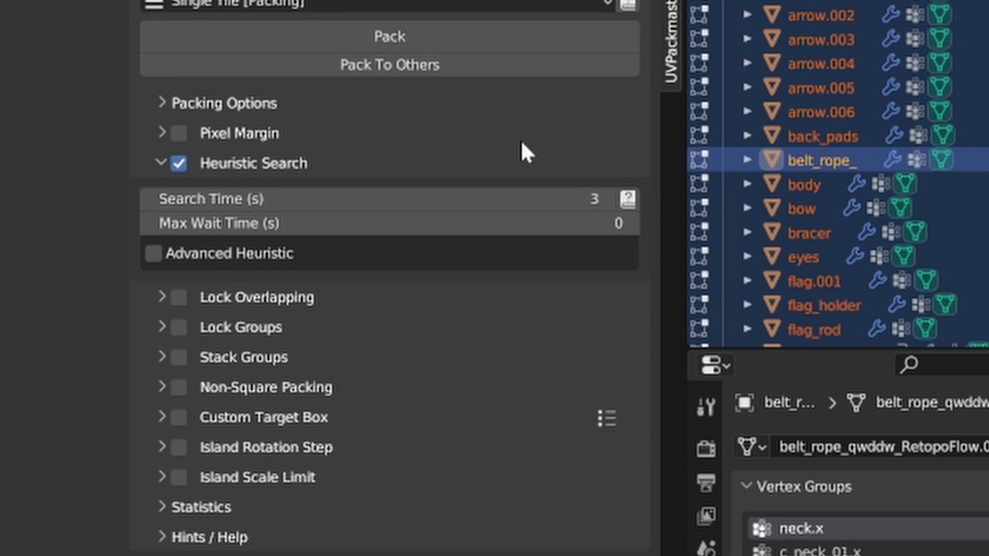
Try packing the selected UV islands with the timed heuristic search, and restore the Search Time to 0 and the unpacked layout.
click(482, 33)
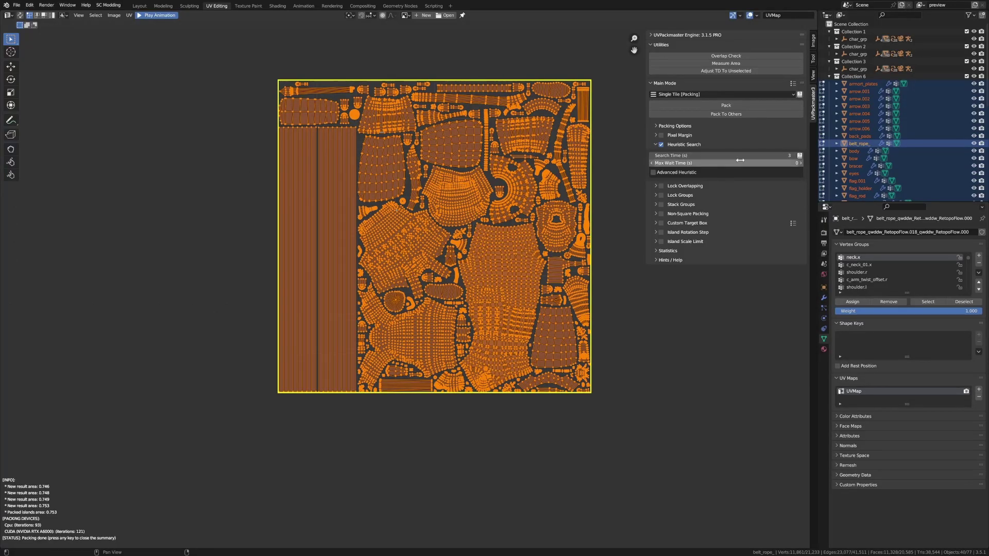
key(Escape)
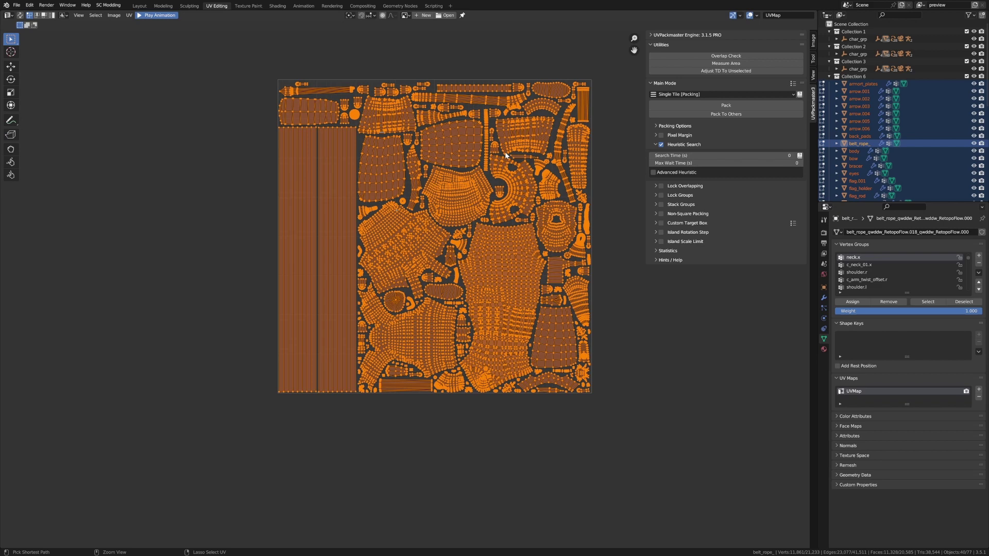
key(ctrl+z)
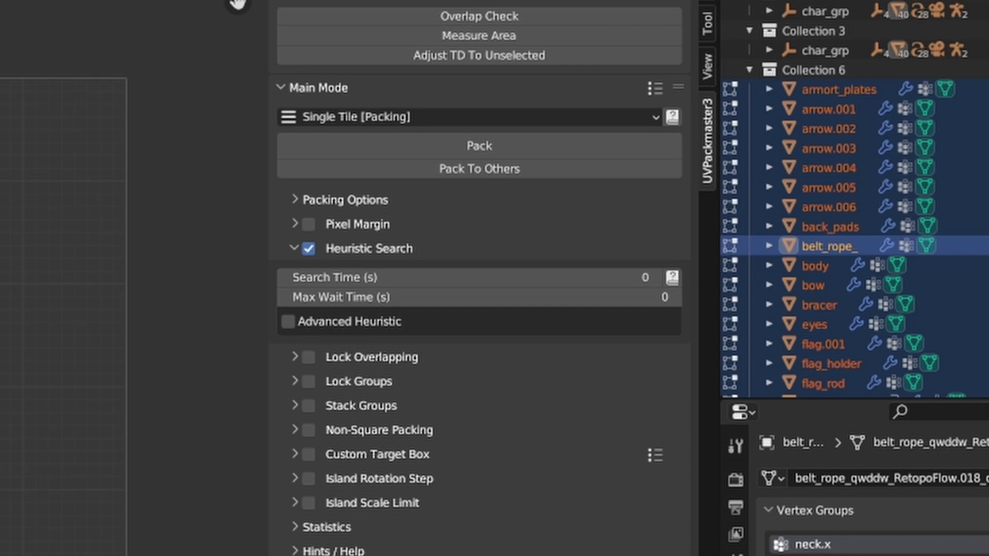
Set the Heuristic Search's Max Wait Time to 2 seconds.
click(577, 297)
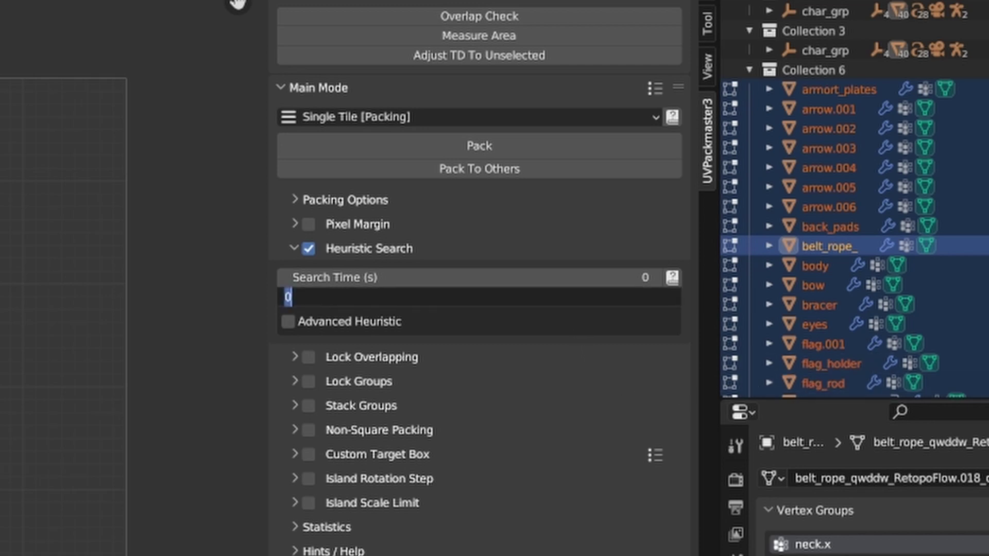
text(2)
key(Return)
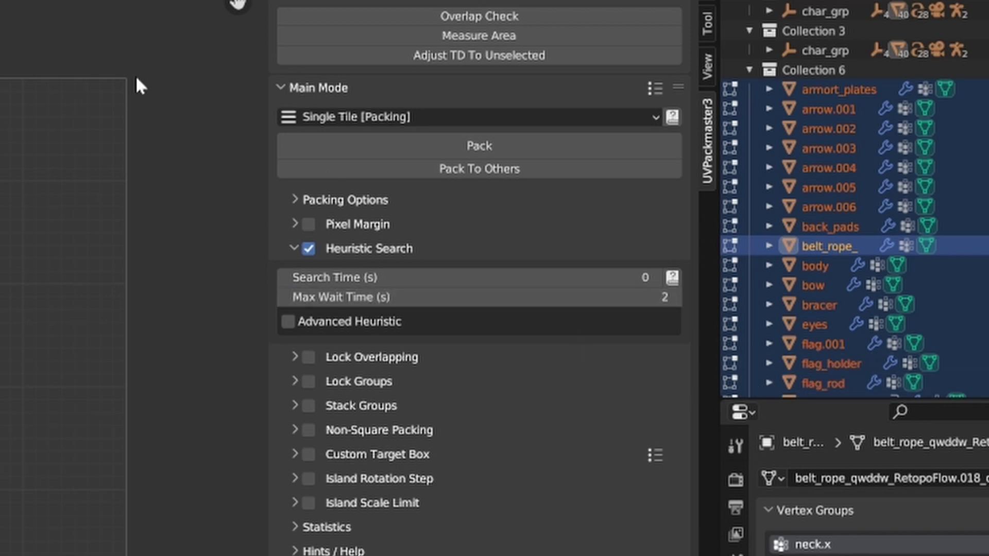
Pack all selected UV islands with the maximum wait time applied, and undo the packing.
click(431, 147)
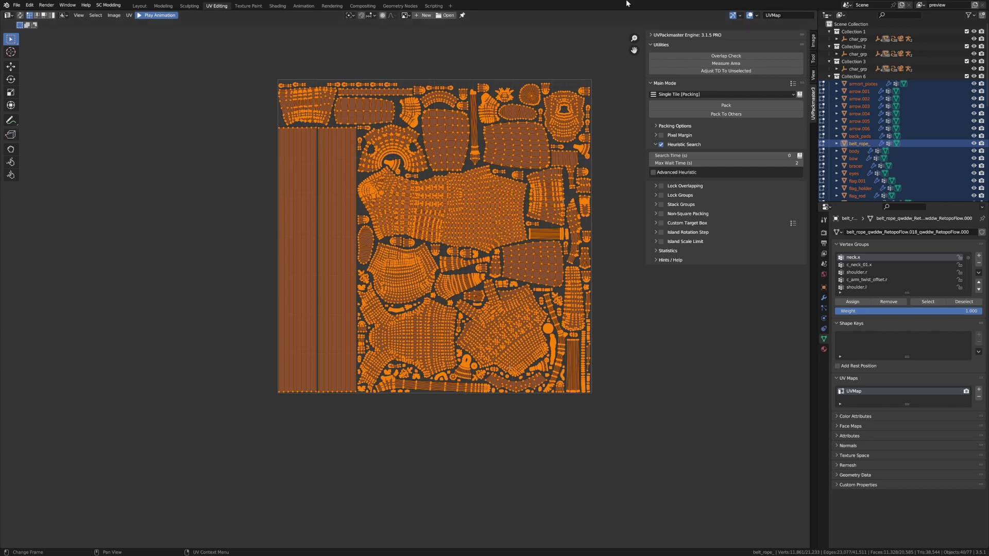
key(ctrl+z)
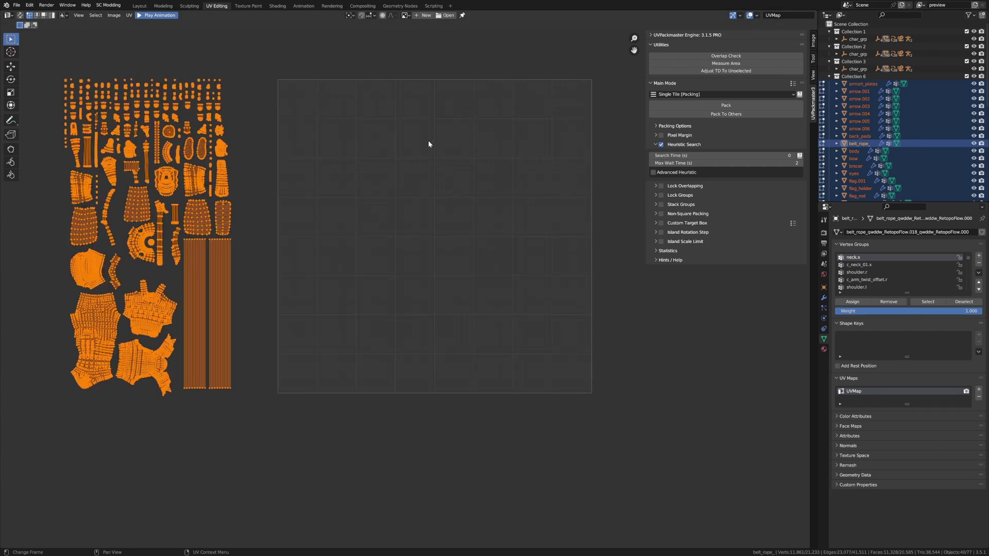
Deselect all islands and circle-select only the large body pieces and the curved pieces just above them.
click(182, 327)
key(c)
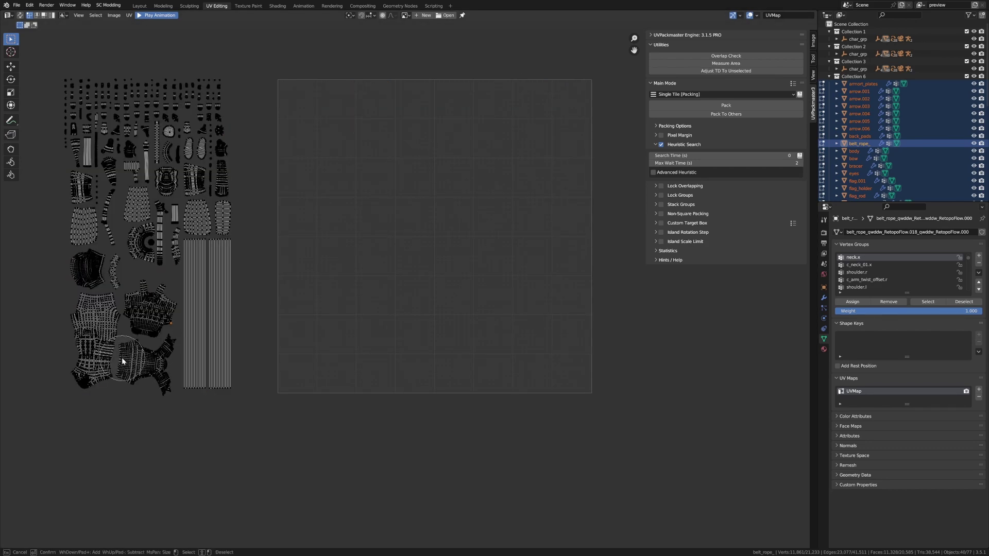
mouse_move(121, 358)
mouse_down()
mouse_move(117, 372)
mouse_move(112, 294)
mouse_move(138, 189)
mouse_up()
right_click(138, 189)
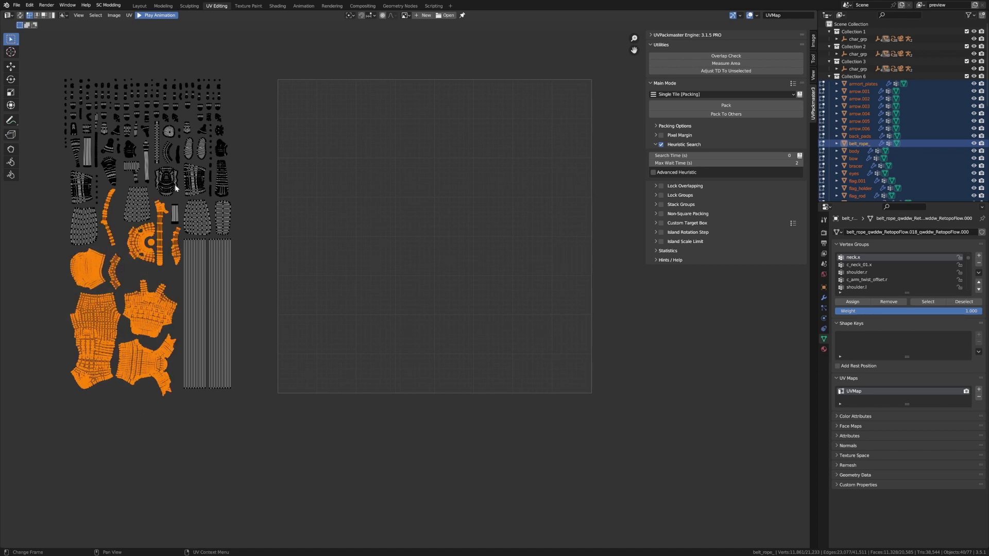
Pack the reduced island selection with Advanced Heuristic off, and undo the packing.
click(726, 106)
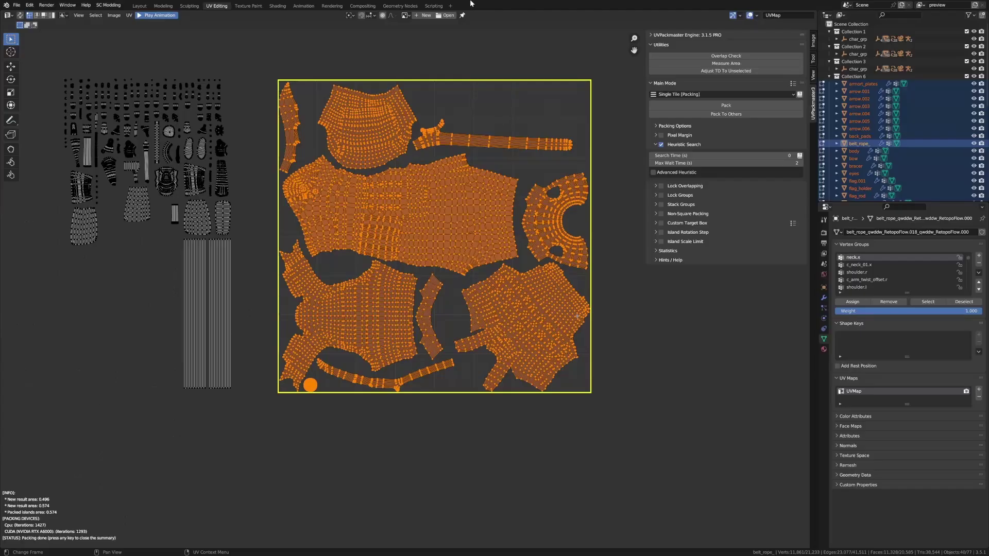
key(Escape)
key(ctrl+z)
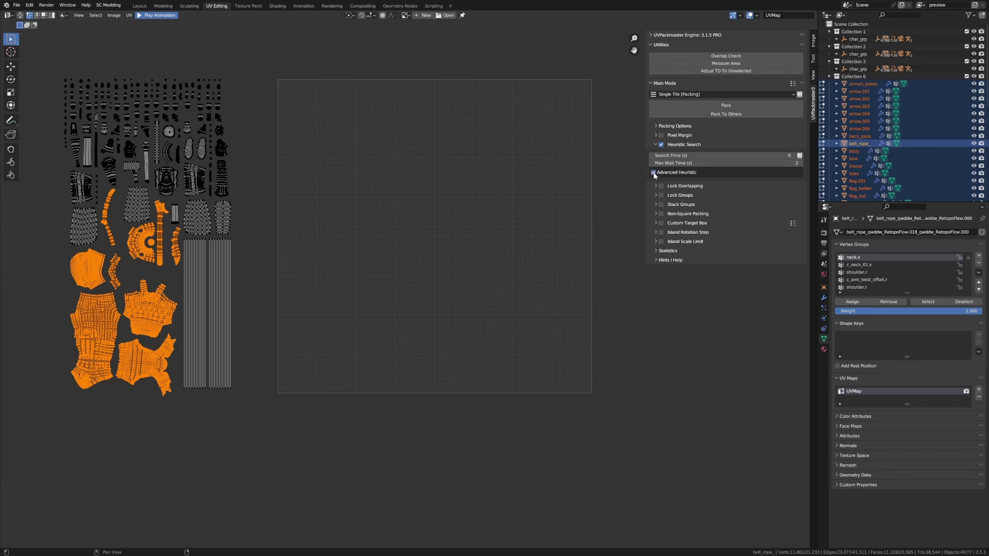
Pack the selected large UV islands with Advanced Heuristic enabled.
click(735, 105)
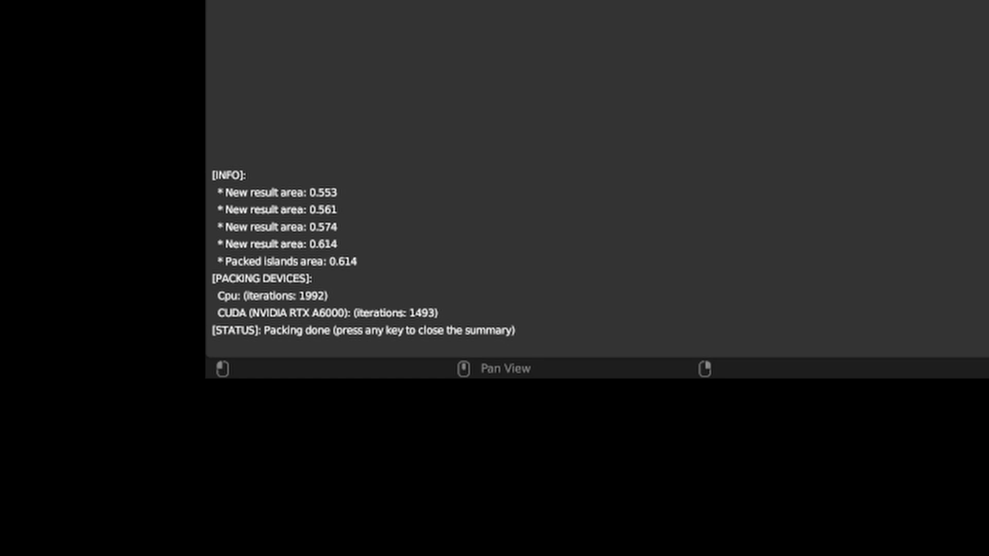